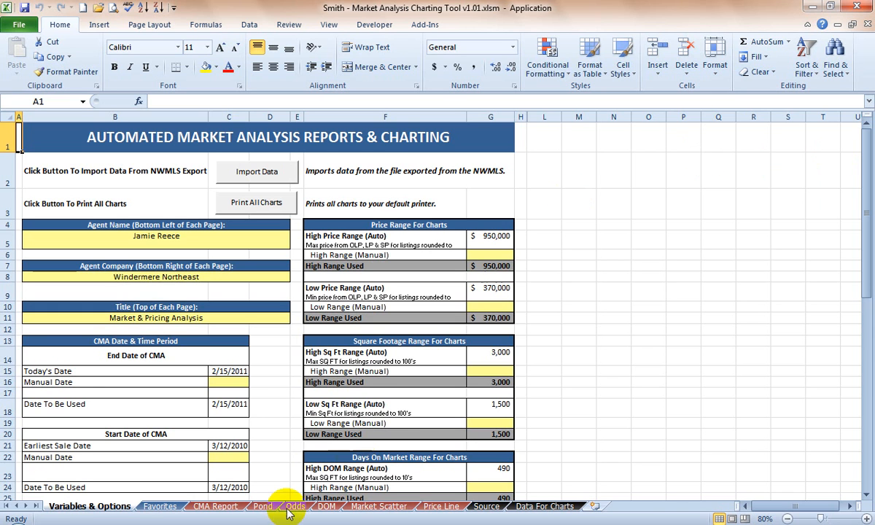
- Look over the Variables & Options and Favorites sheets of the market analysis workbook
click(162, 507)
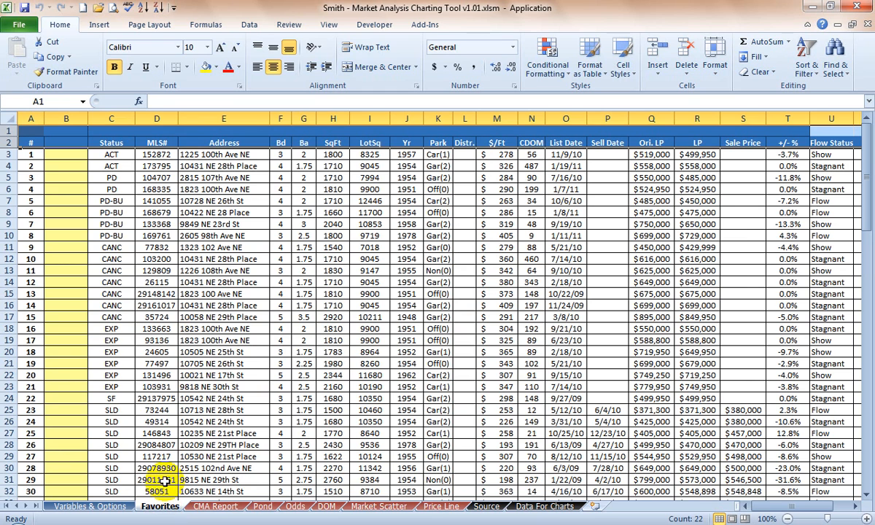
click(113, 505)
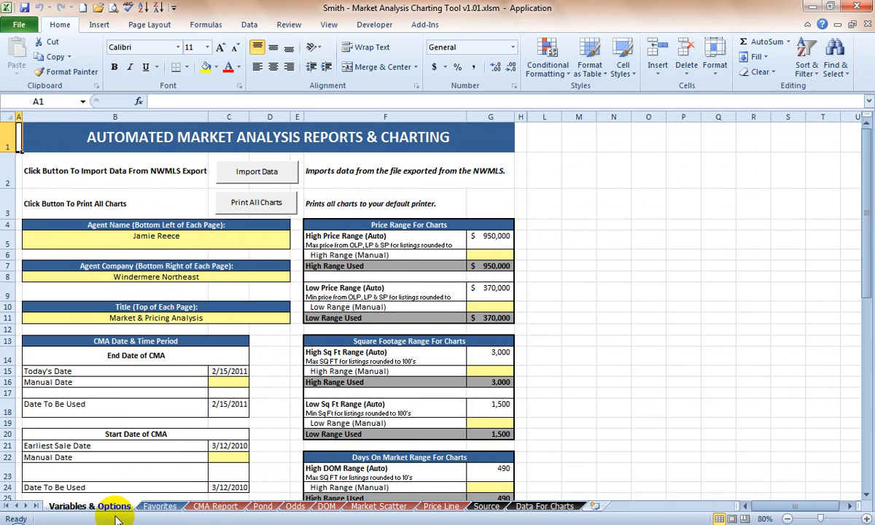
click(162, 506)
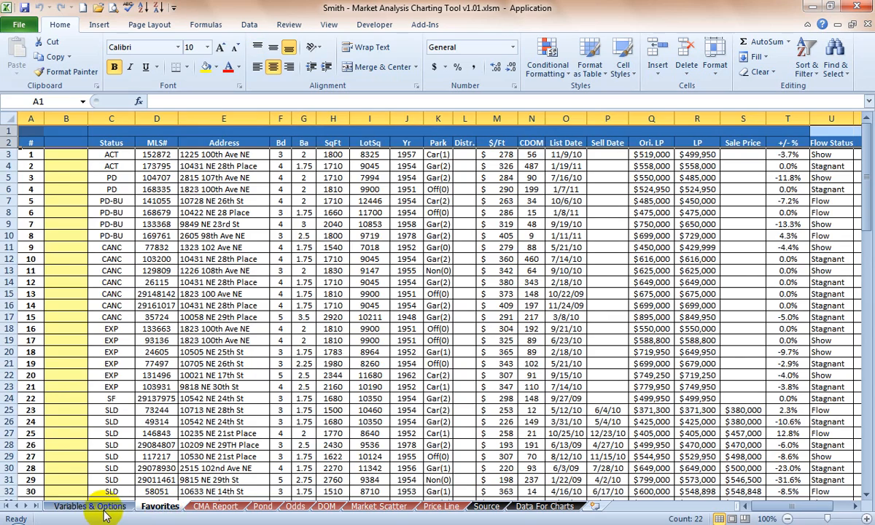
click(104, 511)
click(160, 507)
click(104, 511)
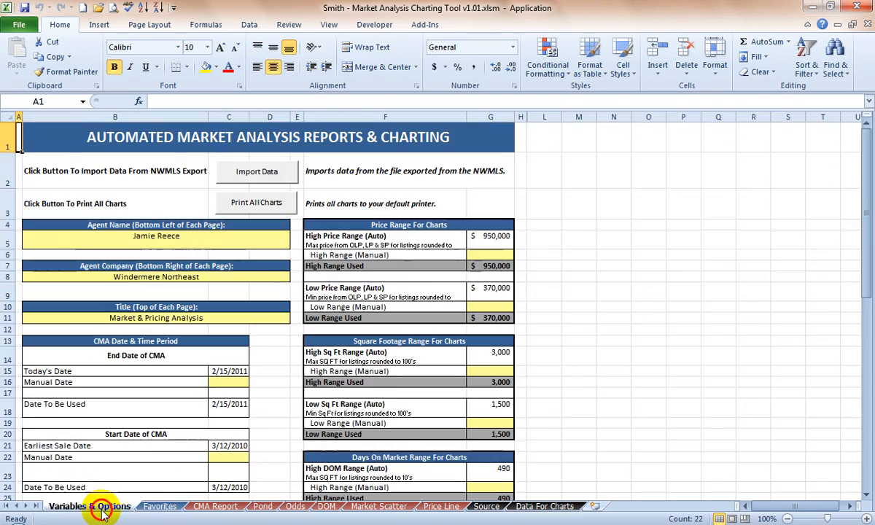
click(220, 244)
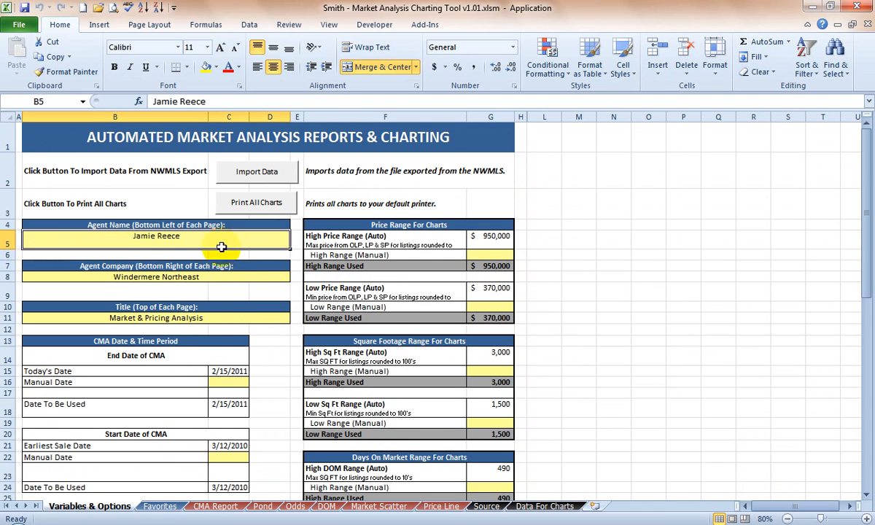
- On the Favorites sheet, mark the two active listings as favorites by entering "a" in B3 and B4
click(164, 507)
click(76, 155)
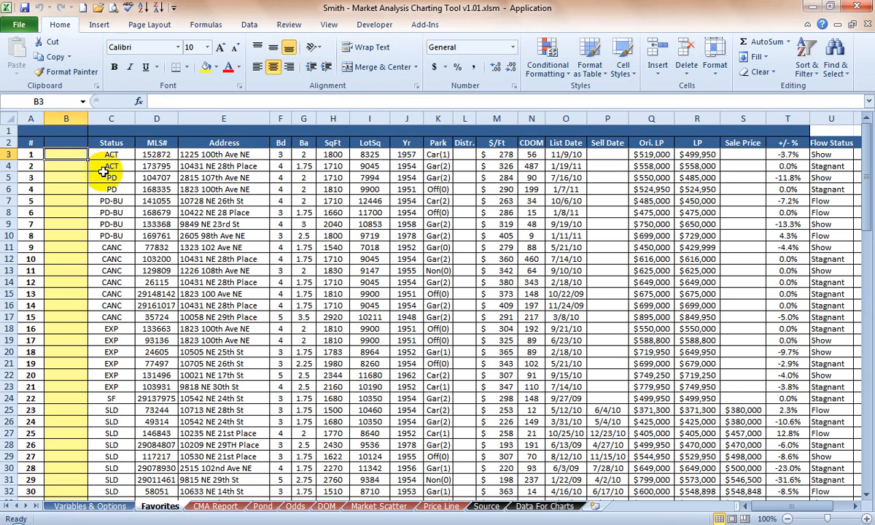
text(a)
click(77, 169)
text(a)
- Mark the six pending listings in B5 through B10 as favorites with "x" and view them on the Price Line charts
click(80, 179)
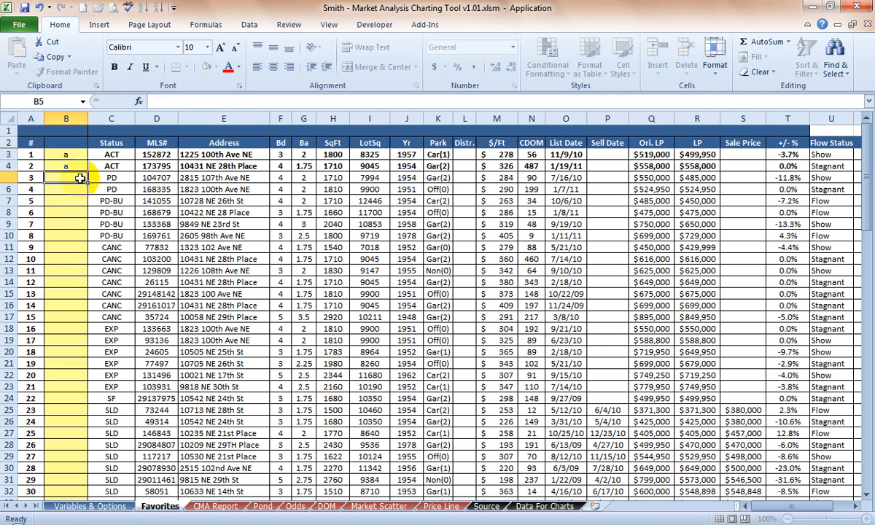
text(x)
click(71, 189)
text(x)
click(71, 202)
text(x)
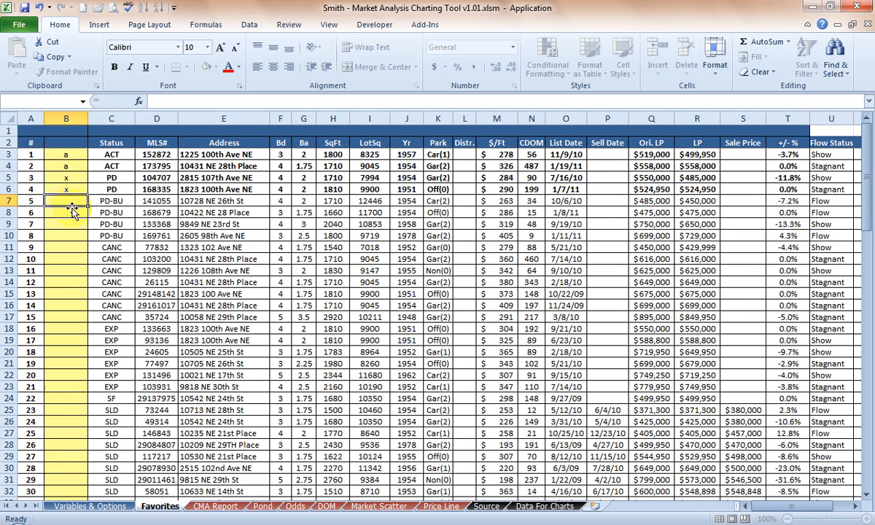
click(70, 213)
text(x)
click(73, 226)
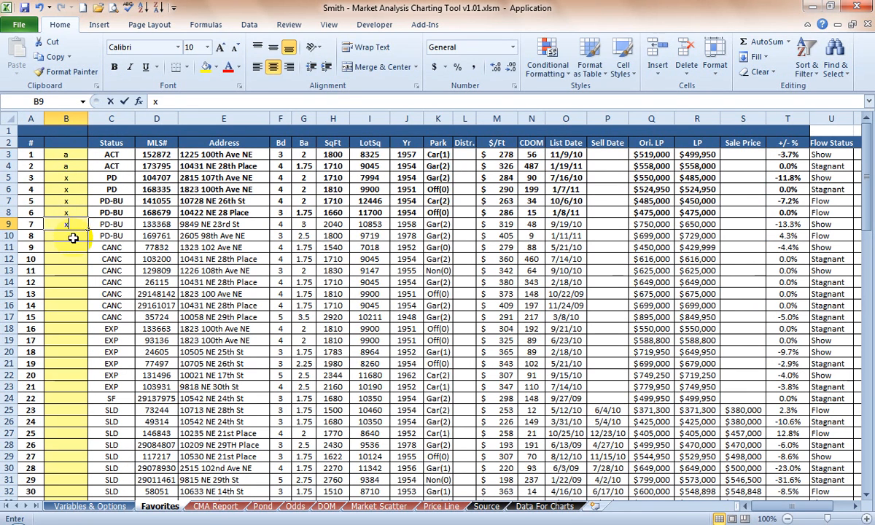
text(x)
click(71, 236)
text(x)
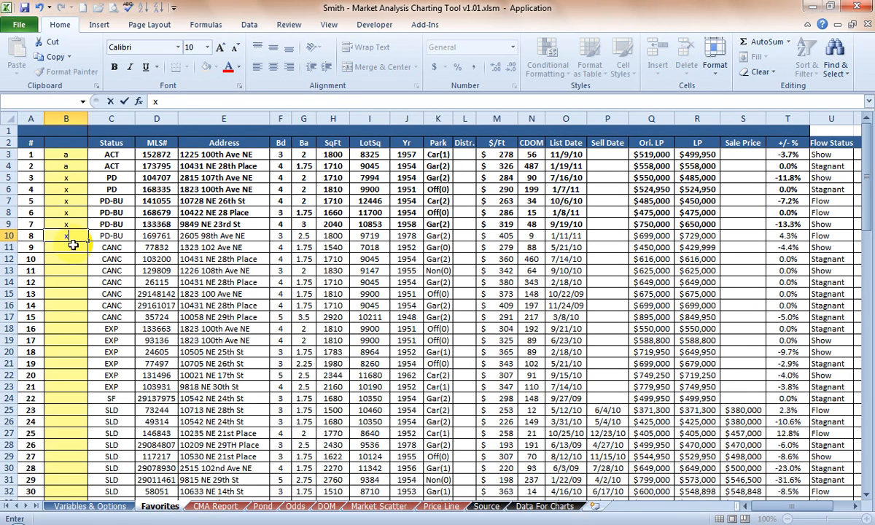
click(70, 249)
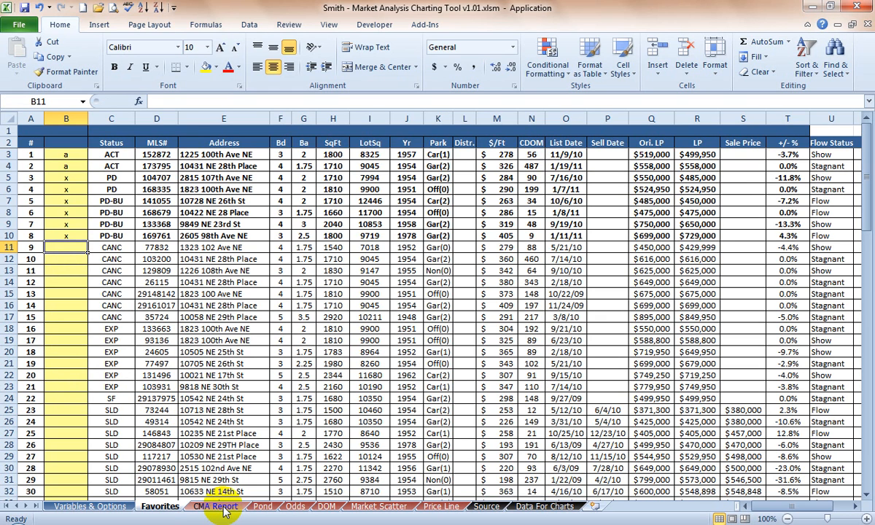
click(441, 506)
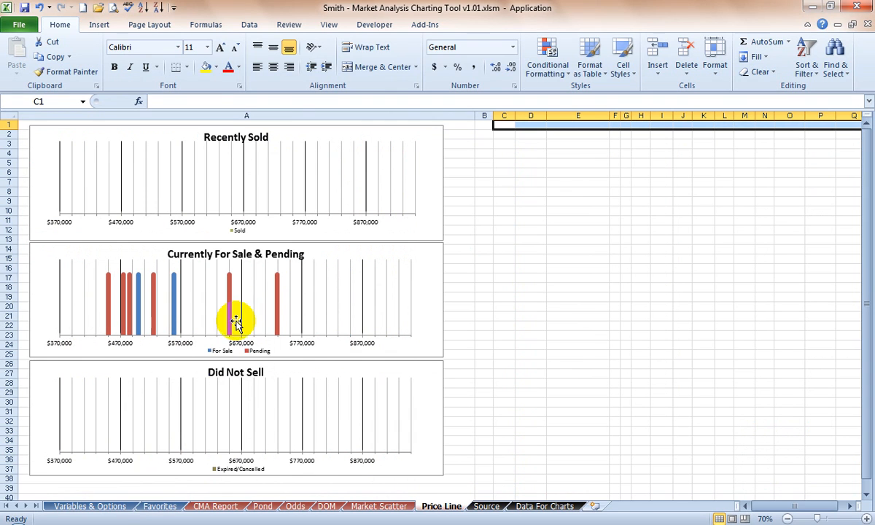
- Mark four sold listings on the Favorites sheet with "x" in B27 through B30, and view the Price Line charts again
click(156, 507)
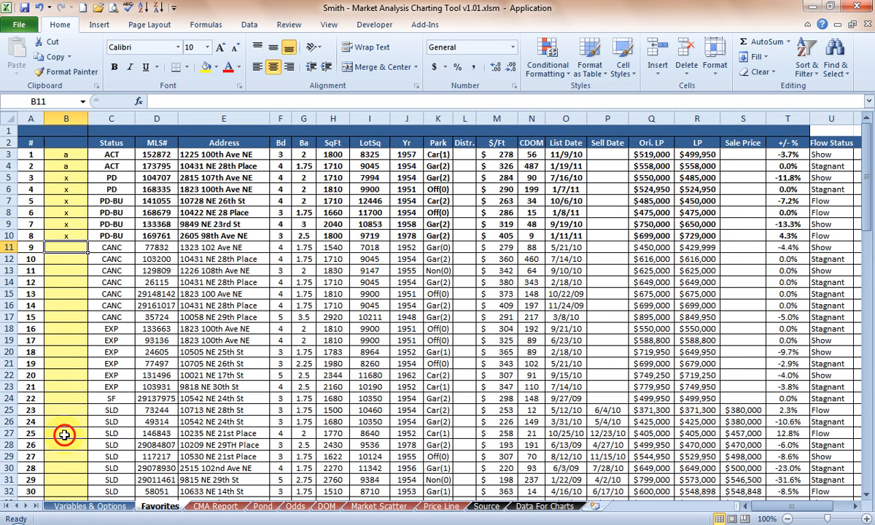
text(x)
click(75, 444)
text(x)
click(73, 455)
text(x)
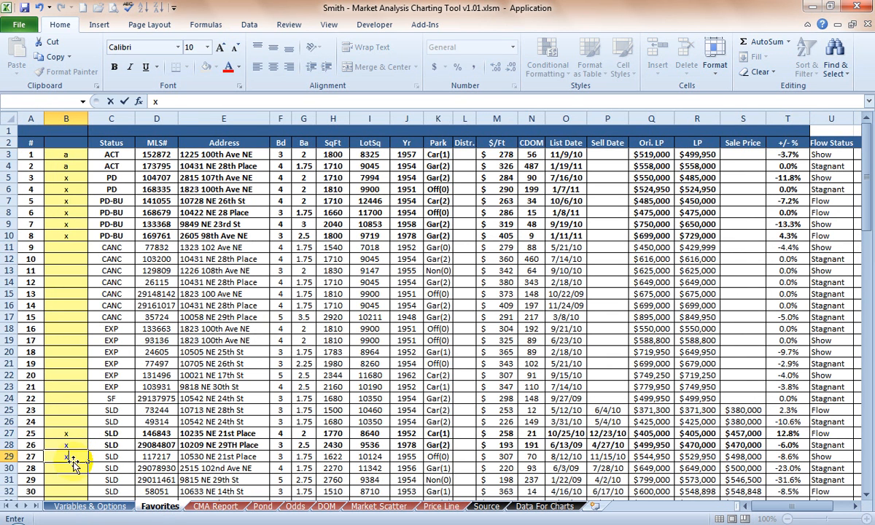
click(74, 465)
click(73, 466)
text(x)
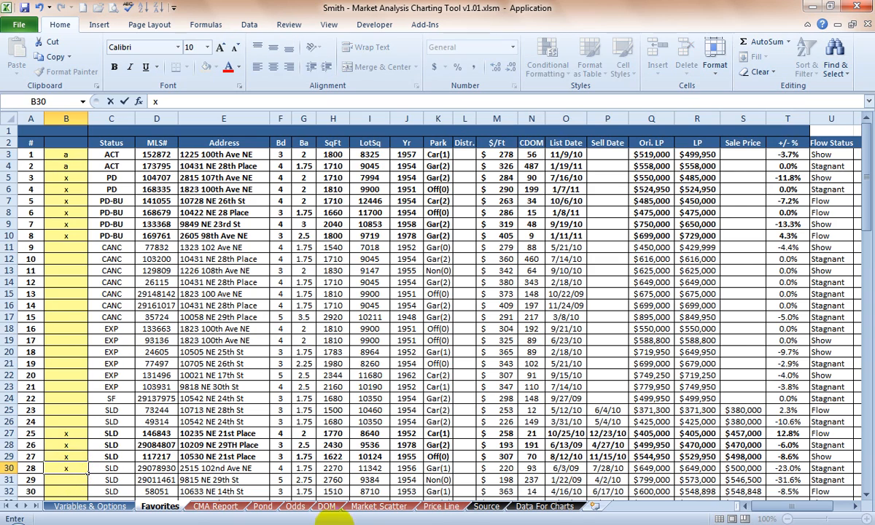
click(447, 508)
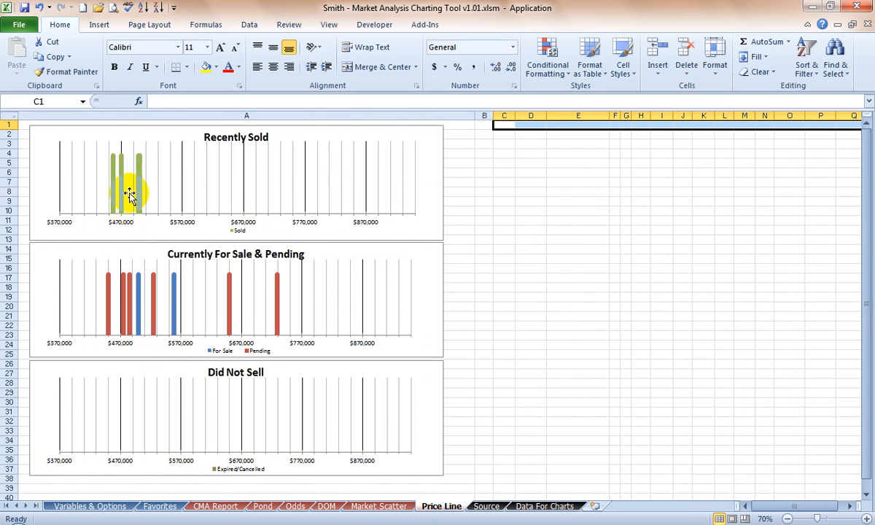
- On the Favorites sheet, mark the failed listings in B24, B21, B19, B16, B17 and B14 with "x"
click(170, 511)
click(66, 398)
text(x)
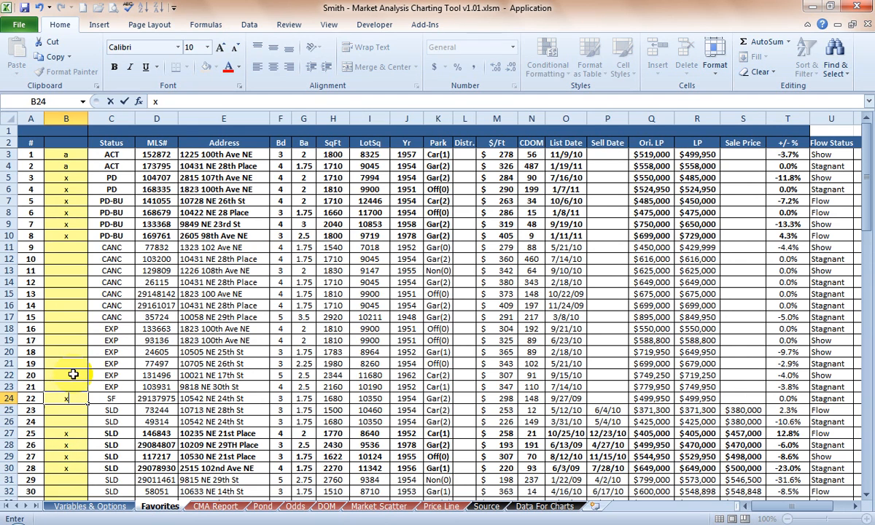
click(73, 368)
text(x)
click(68, 338)
text(x)
click(64, 306)
text(x)
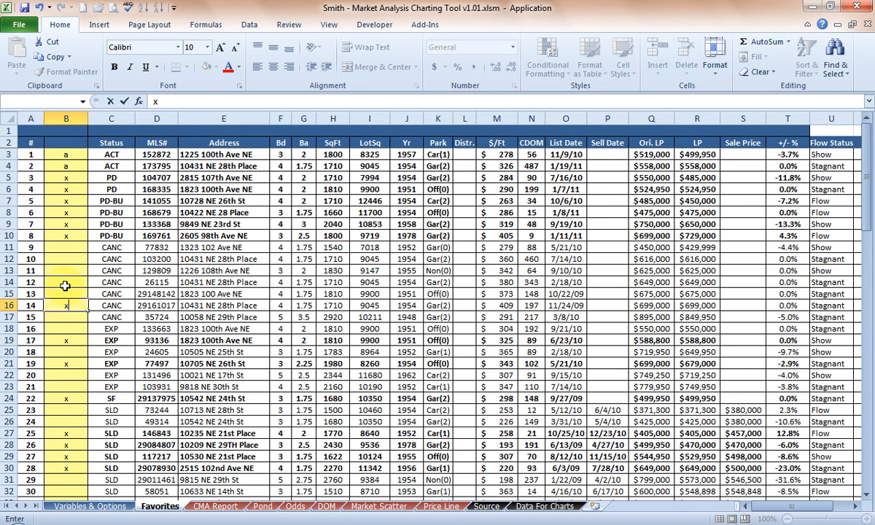
click(64, 286)
click(66, 317)
text(x)
click(69, 283)
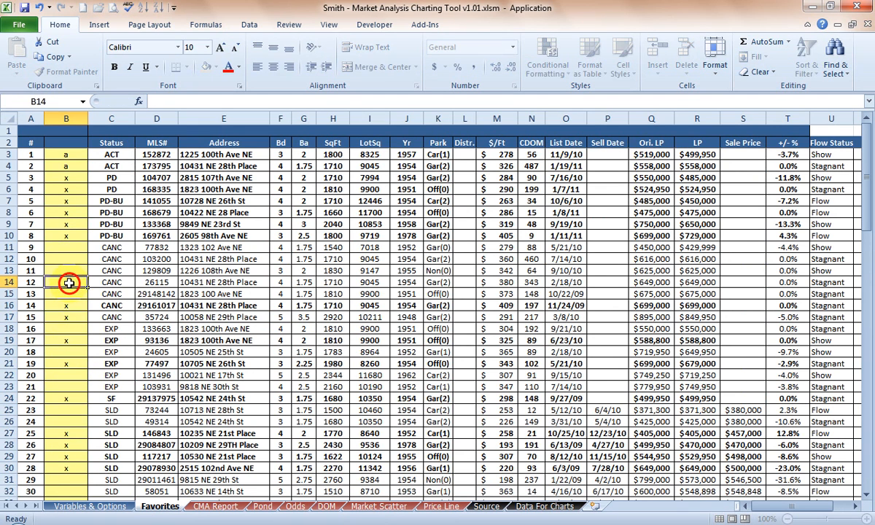
click(74, 278)
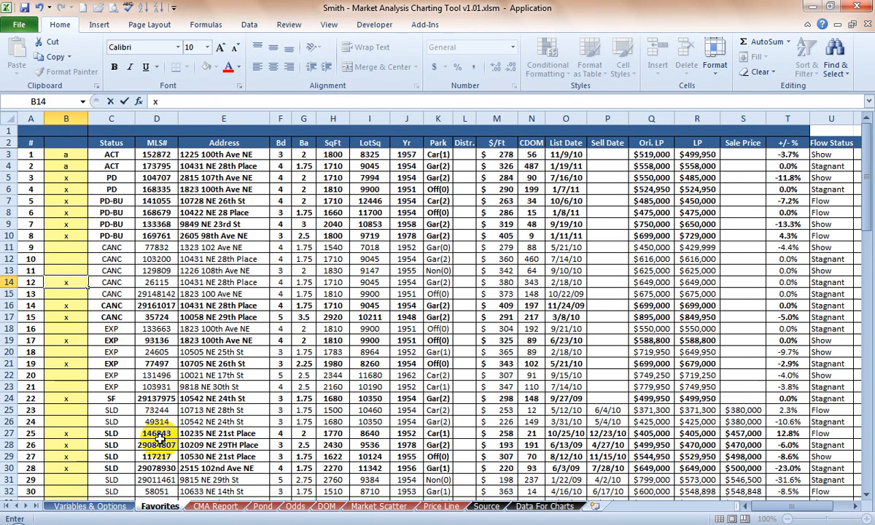
- Rebuild the CMA report to bold the favorite listings and review its active, pending, failed and sold sections
click(215, 507)
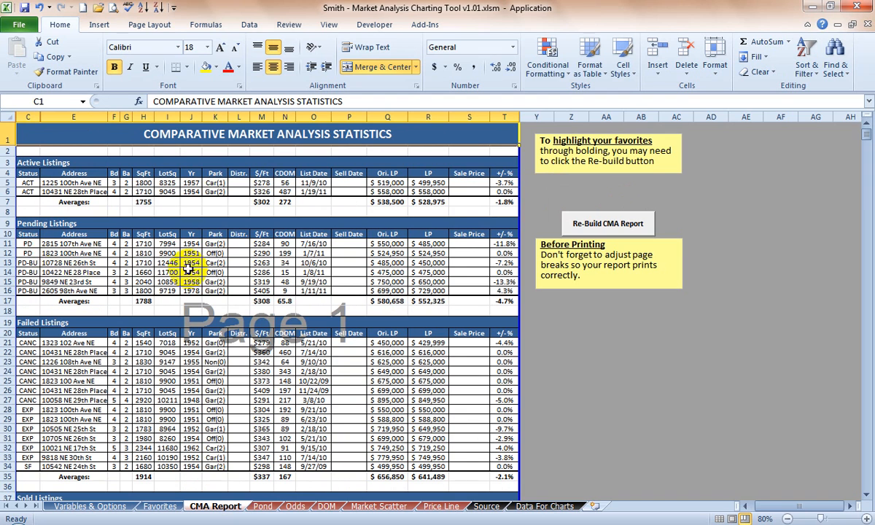
click(629, 228)
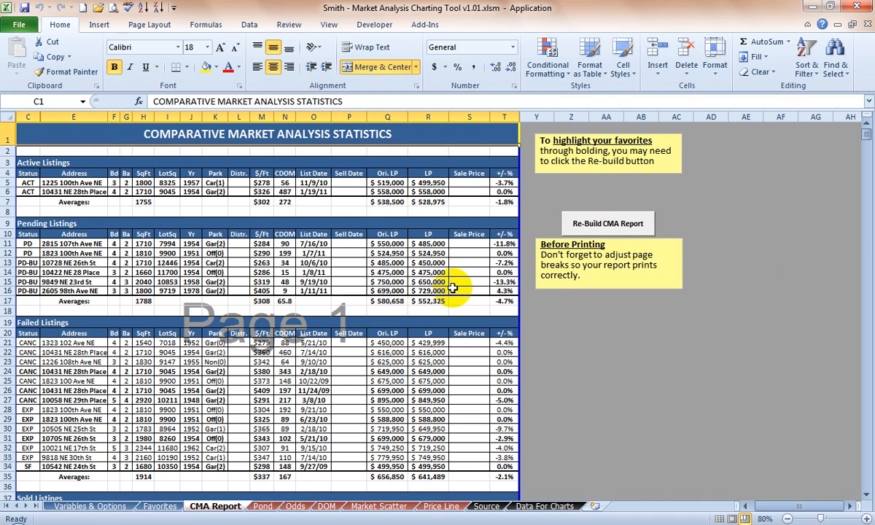
scroll(289, 306, down, 8)
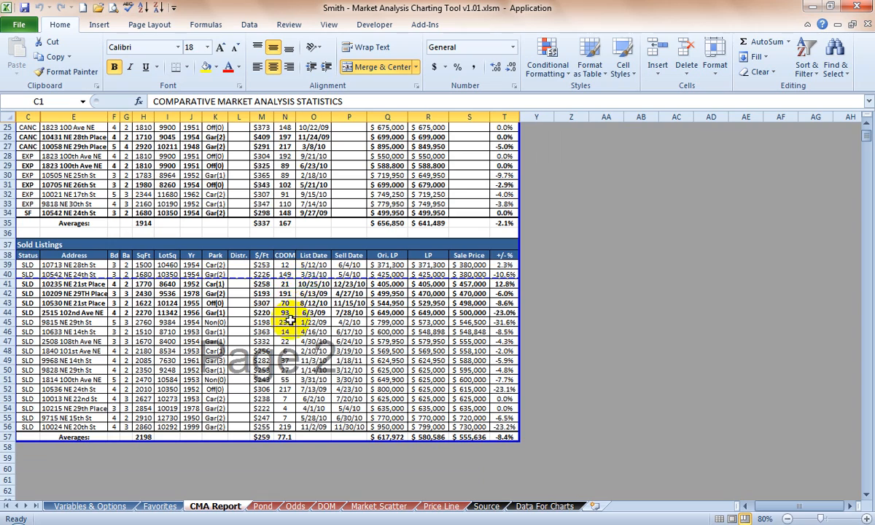
scroll(290, 321, down, 2)
scroll(290, 326, up, 6)
scroll(290, 326, down, 1)
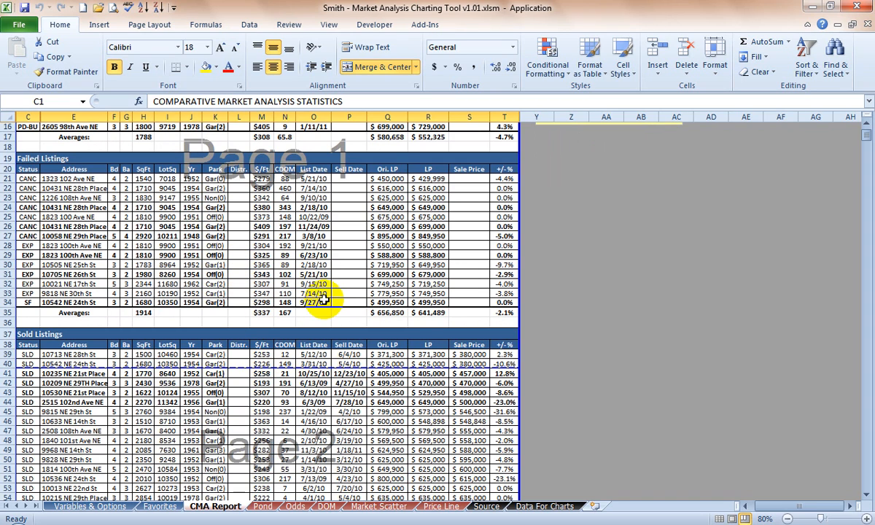
scroll(323, 300, up, 5)
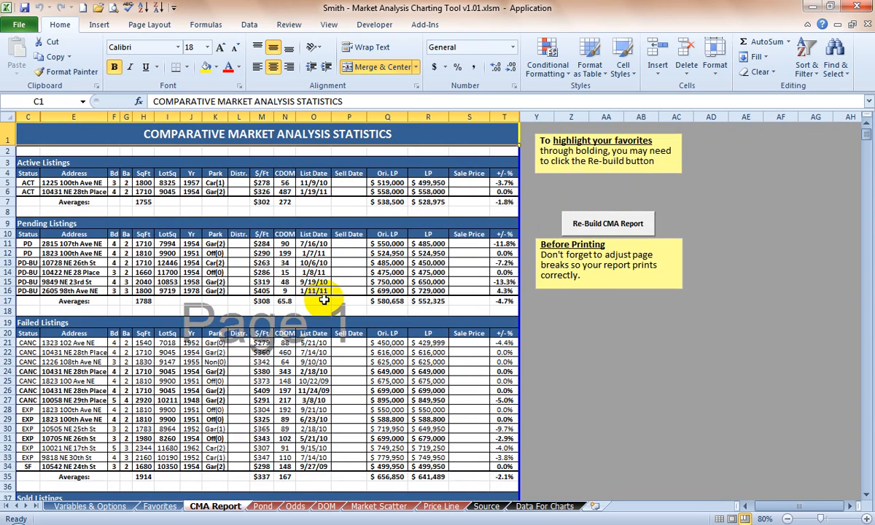
scroll(323, 300, down, 3)
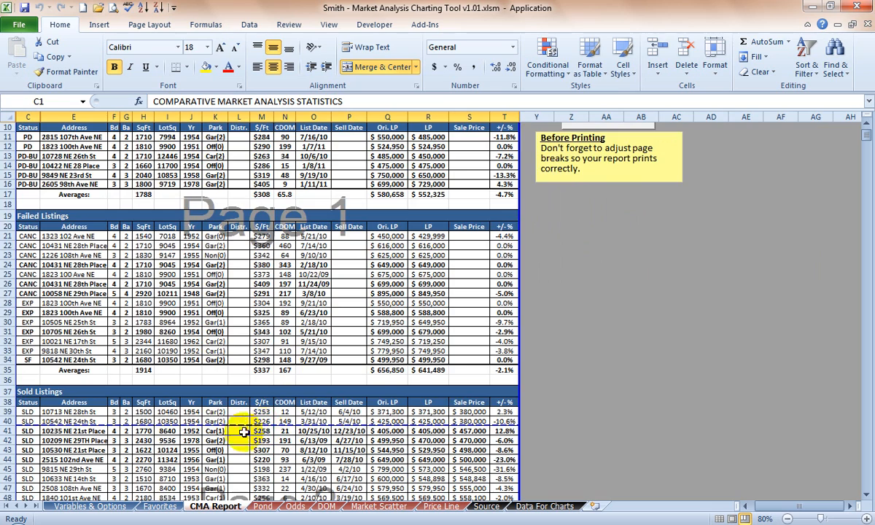
- Move the CMA report's page break from within the Sold Listings up to just below the Failed Listings averages in row 35
scroll(263, 364, down, 9)
scroll(265, 371, up, 2)
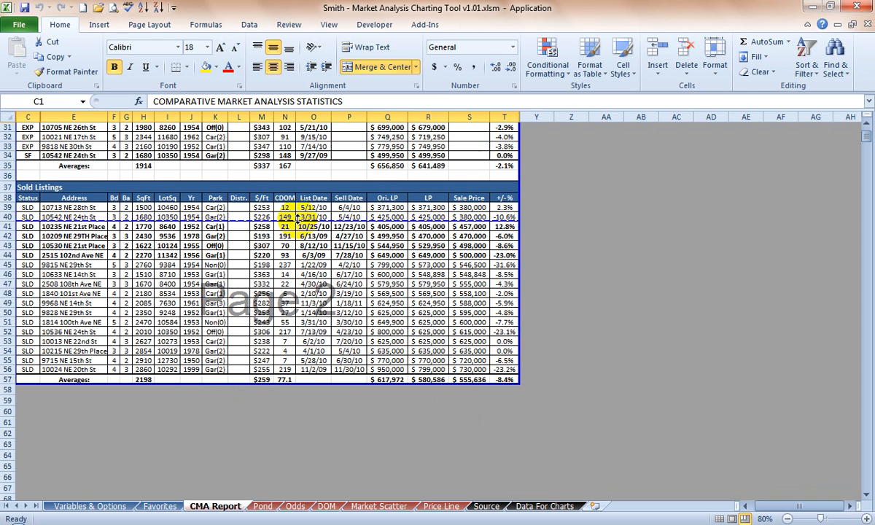
scroll(246, 281, up, 2)
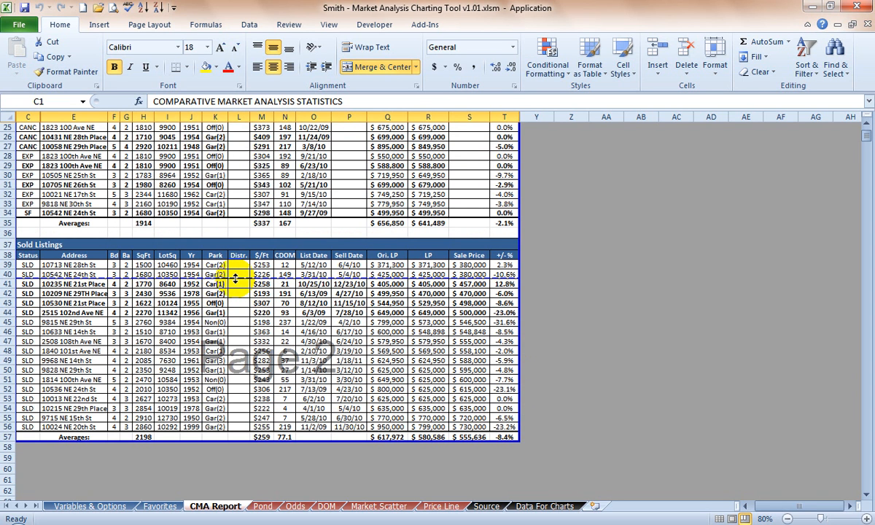
drag(236, 279, 241, 227)
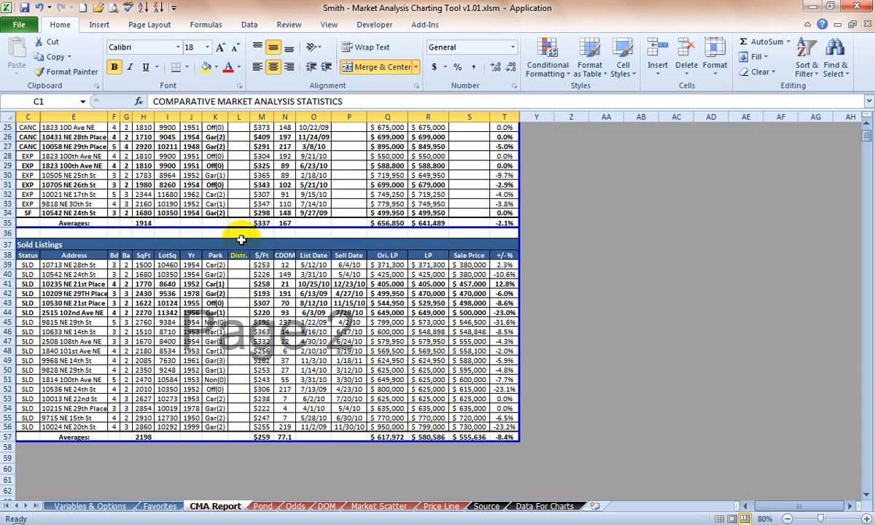
- Move the page break up to just below the Pending Listings averages in row 17
scroll(235, 275, up, 5)
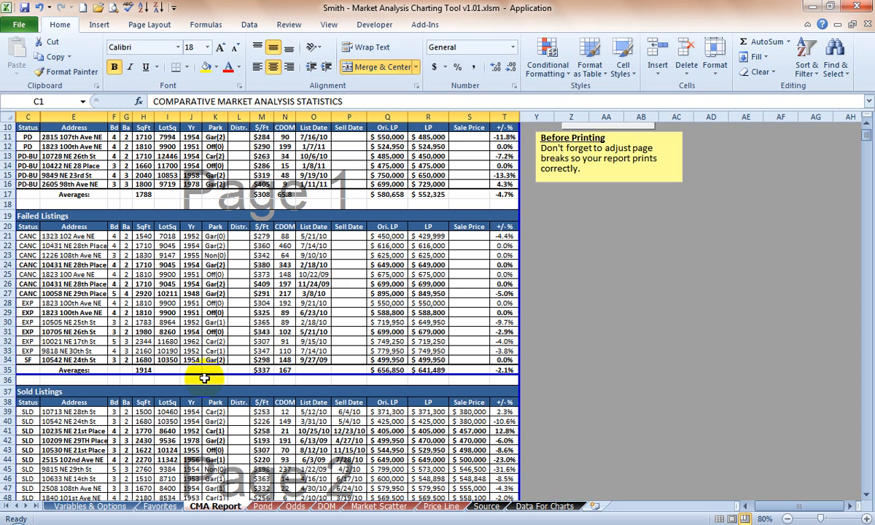
drag(188, 376, 191, 201)
scroll(175, 313, up, 3)
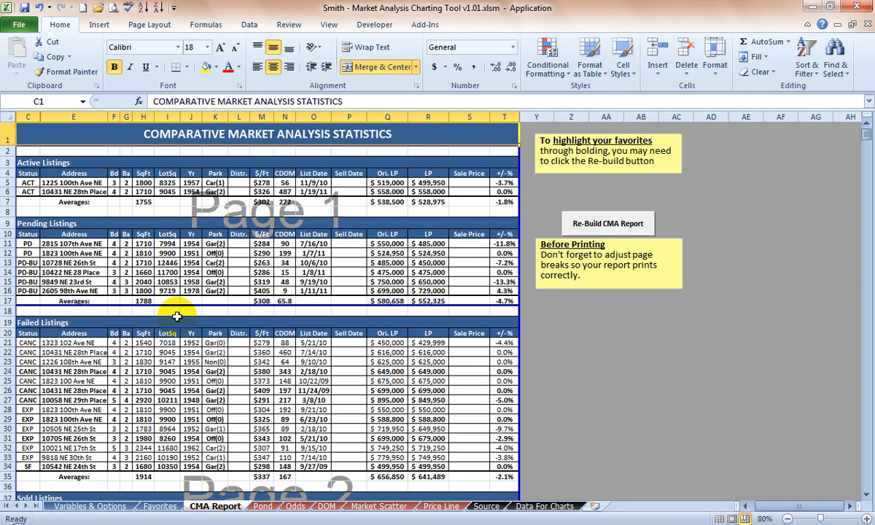
- Return the page break to just below the Failed Listings averages in row 35 and view the Price Line charts
scroll(177, 316, down, 2)
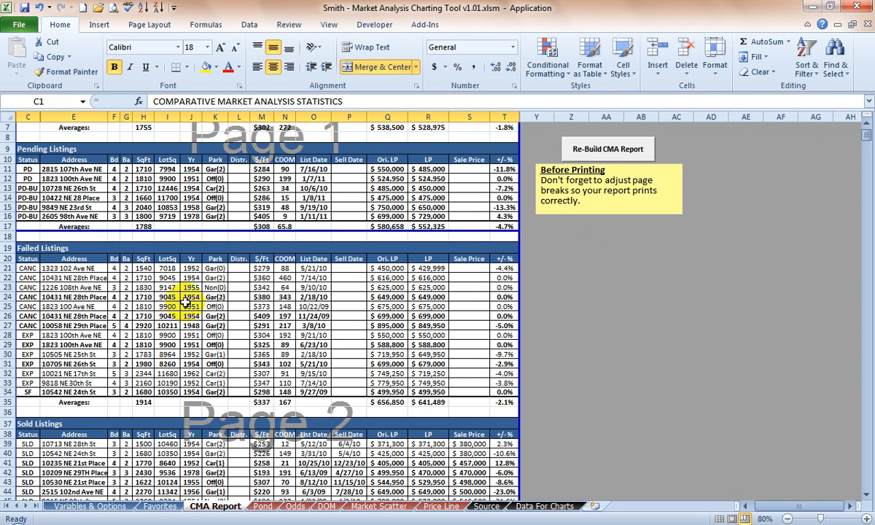
drag(219, 230, 203, 406)
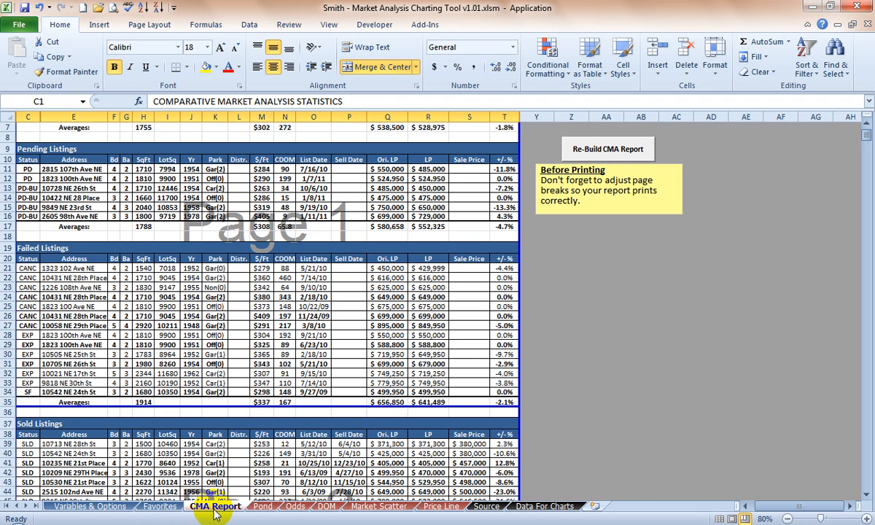
click(442, 506)
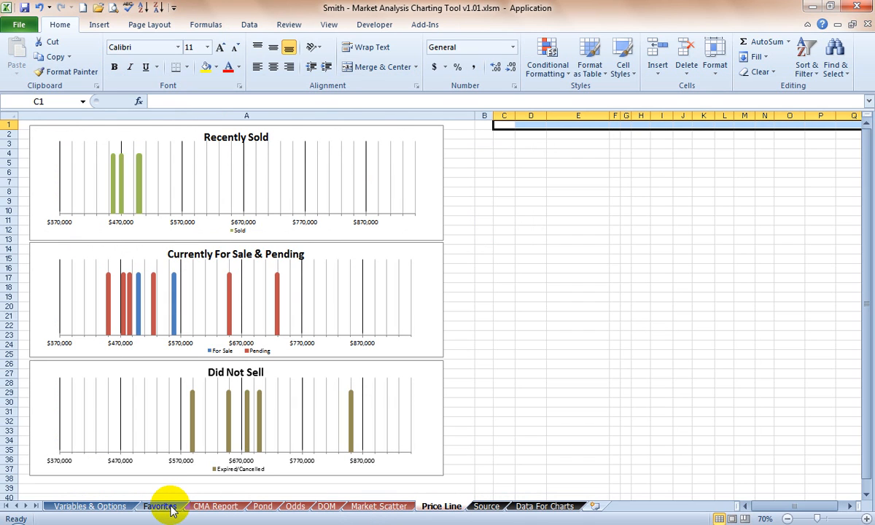